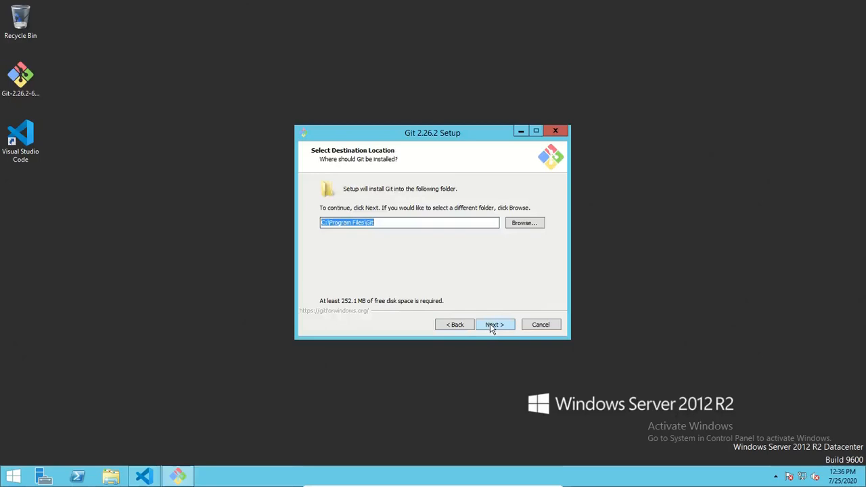
Accept C:\Program Files\Git as the installation folder for Git.
click(387, 222)
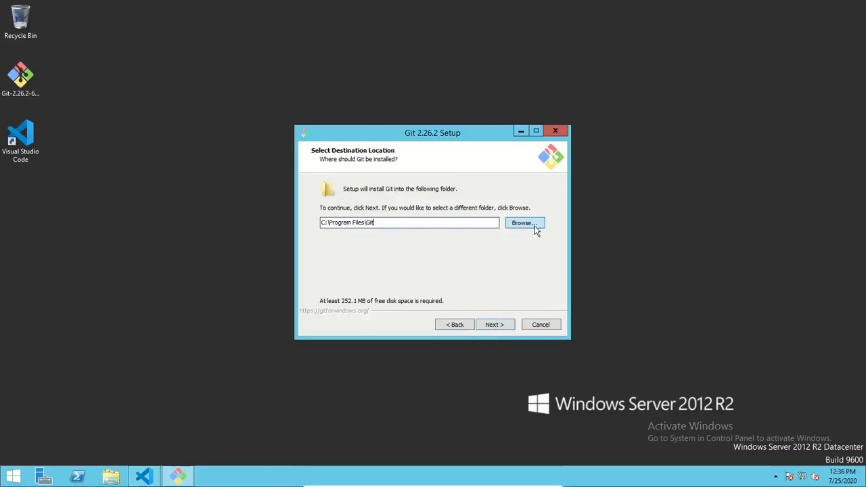
click(524, 224)
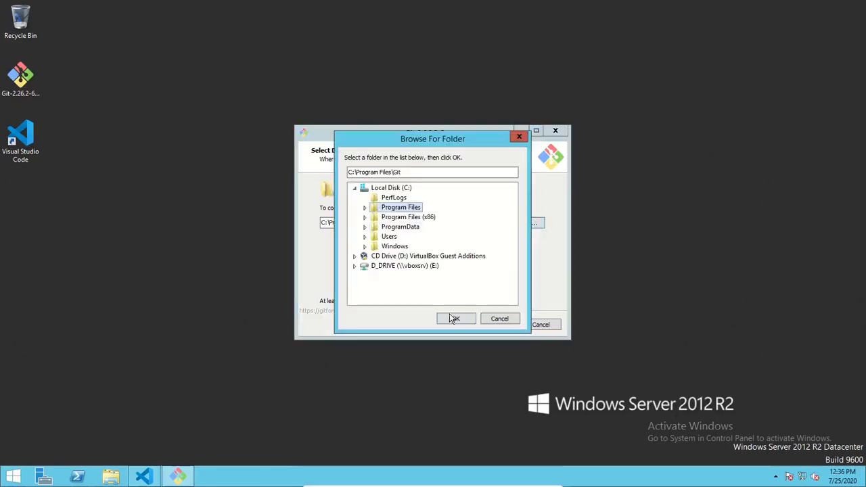
click(498, 320)
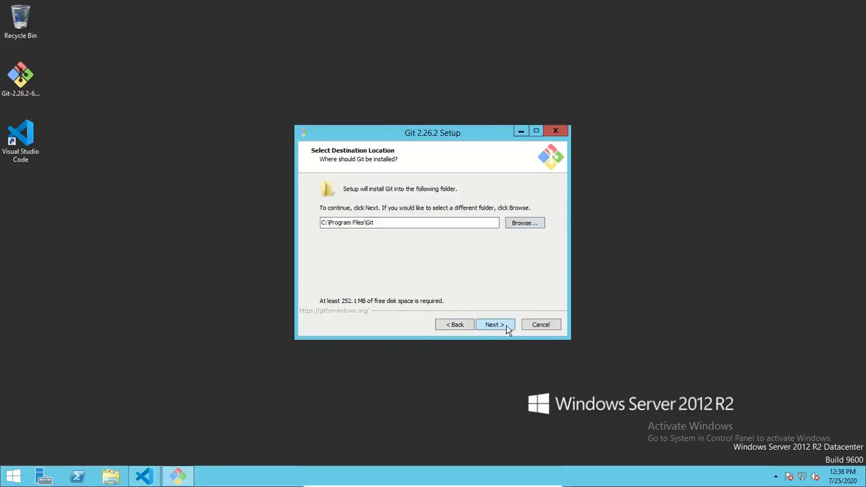
click(505, 327)
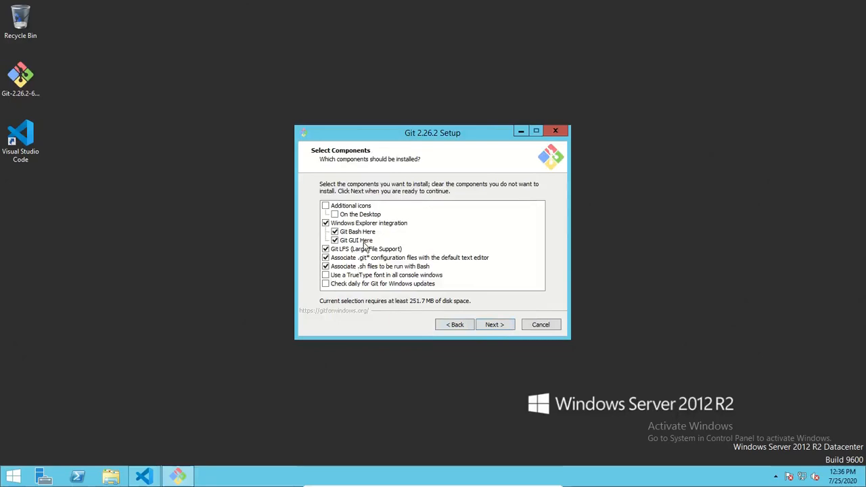
Add the desktop icon to the components and accept Git as the Start Menu folder.
click(334, 214)
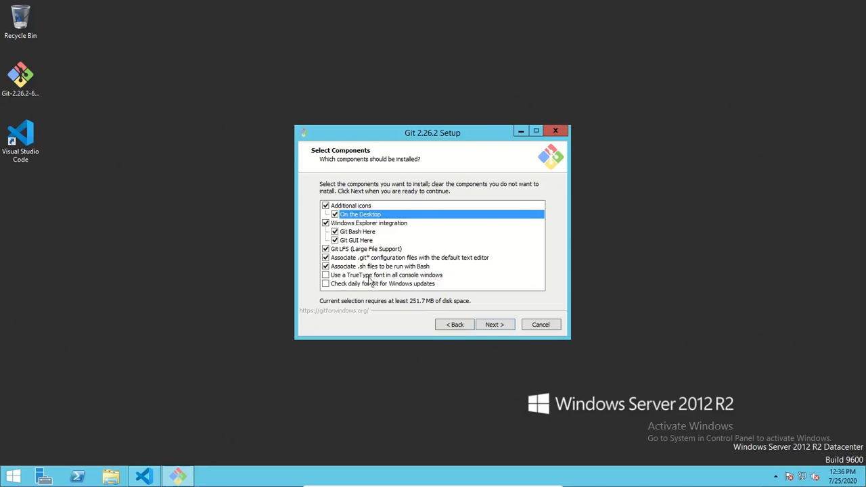
click(492, 325)
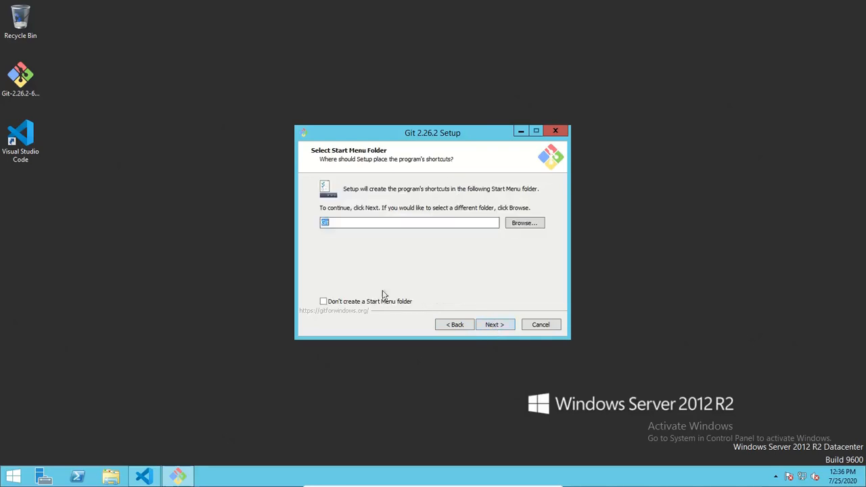
click(493, 322)
Choose Visual Studio Code, not the Insiders edition, as Git's default editor and continue the setup.
click(430, 192)
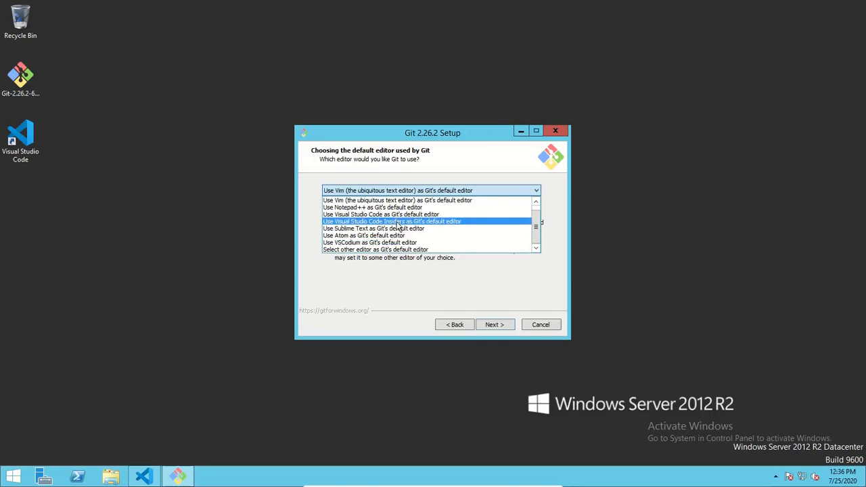
click(396, 223)
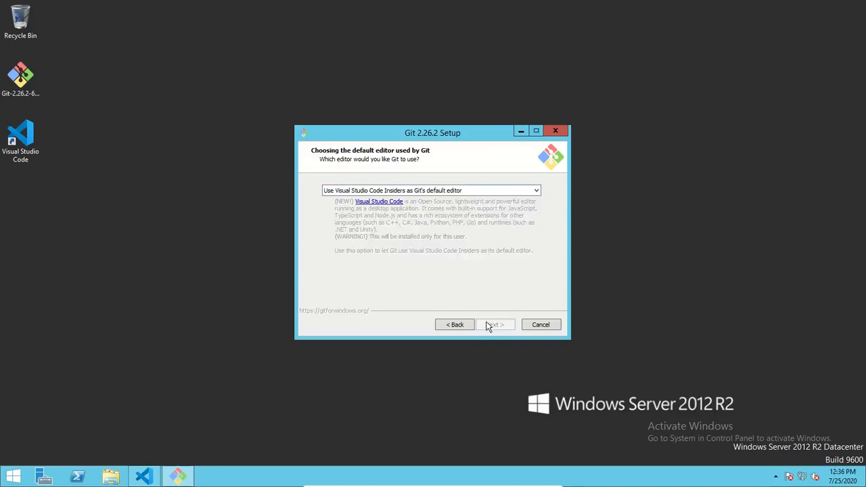
click(431, 190)
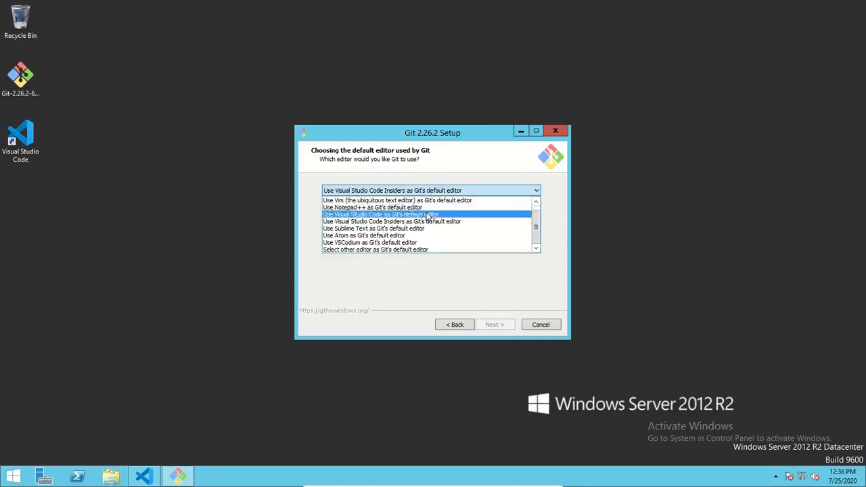
click(428, 212)
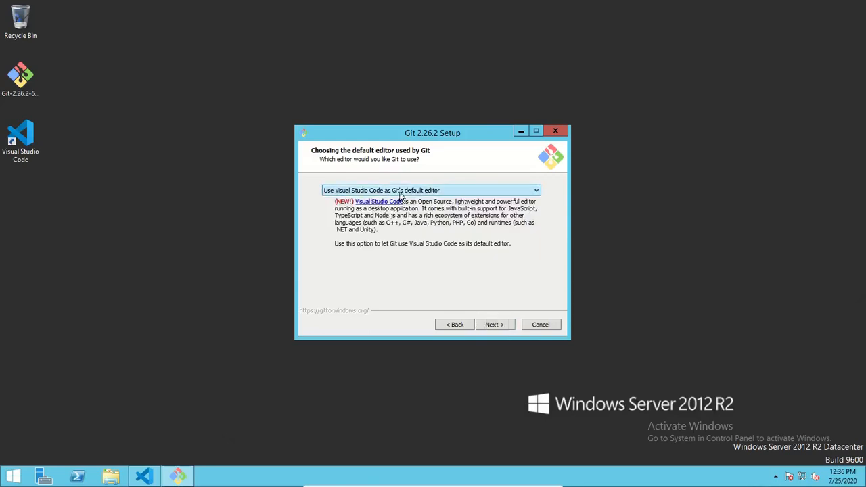
click(496, 325)
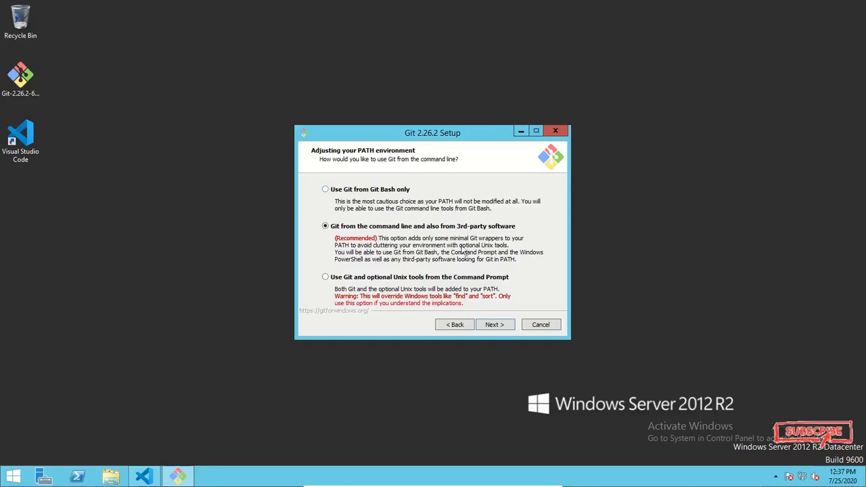
Set the PATH environment to allow Git from the command line and also from 3rd-party software.
click(372, 192)
click(326, 229)
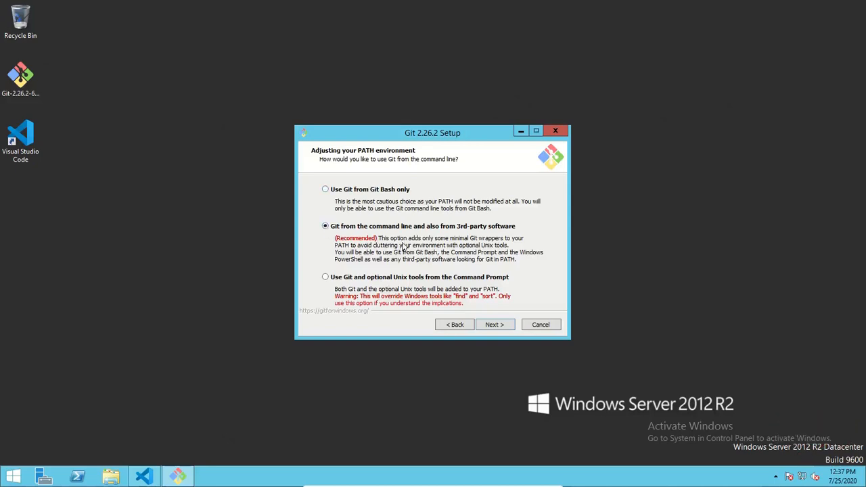
click(491, 327)
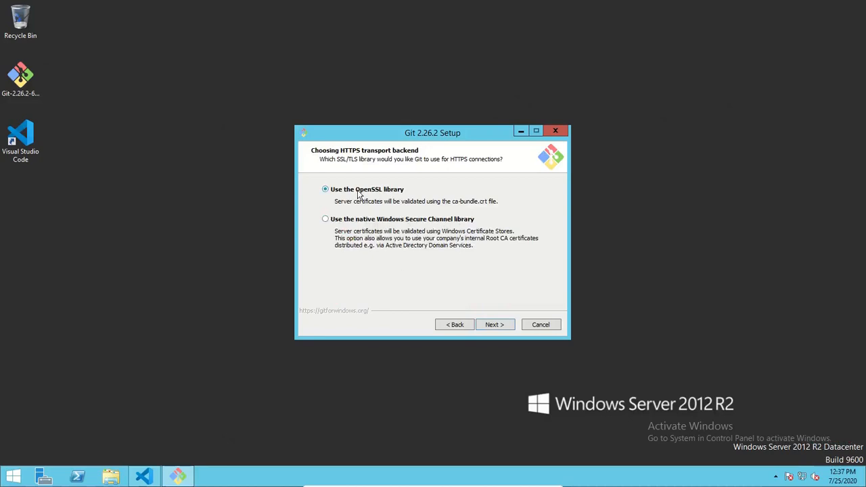
Accept the OpenSSL library for HTTPS and the Windows-style checkout, Unix-style commit line endings.
click(494, 325)
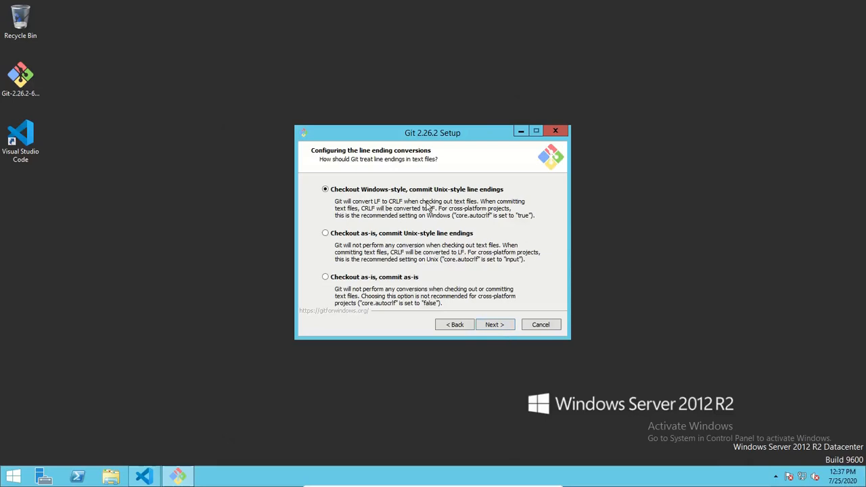
click(496, 330)
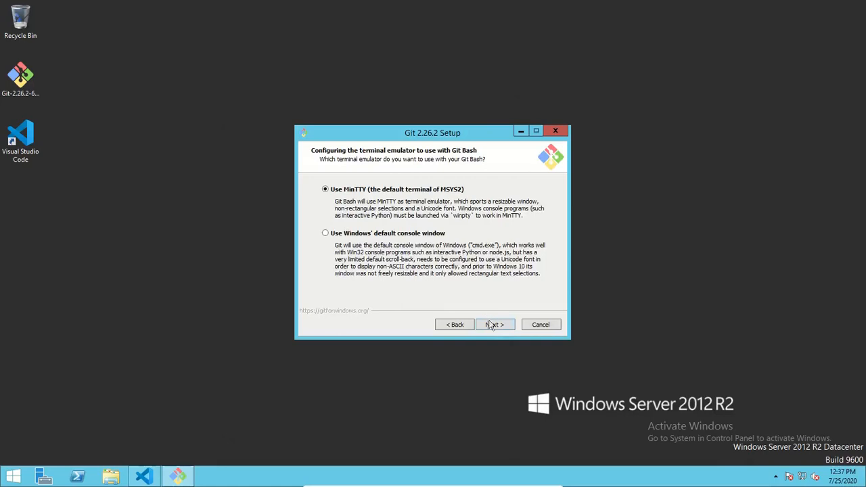
Choose Windows' default console window for Git Bash and install Git with file system caching and Git Credential Manager enabled.
click(400, 234)
click(504, 325)
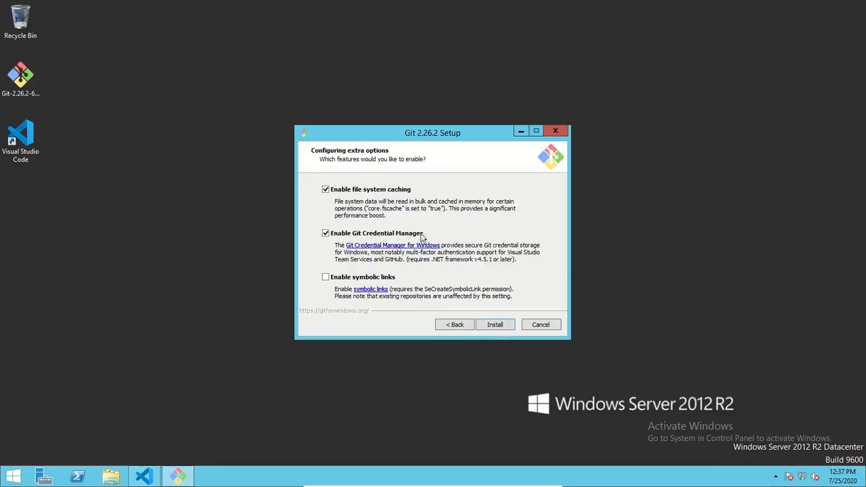
click(493, 325)
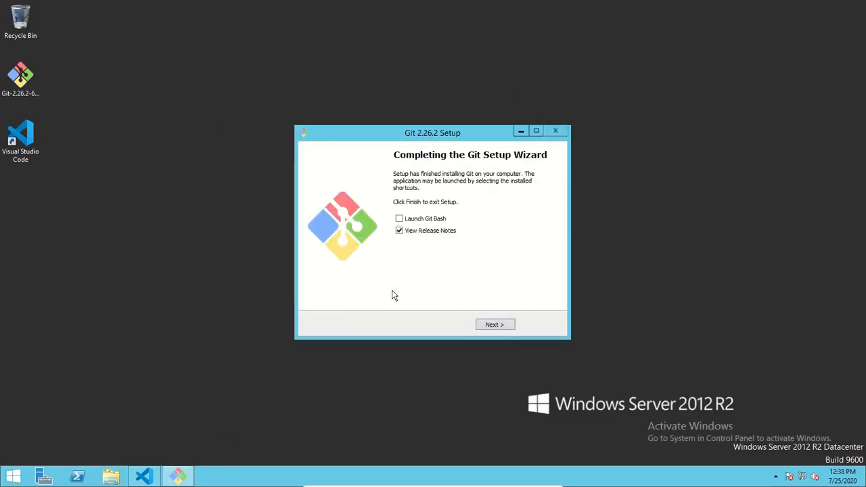
Finish the Git setup without viewing the release notes and have it launch Git Bash.
click(435, 233)
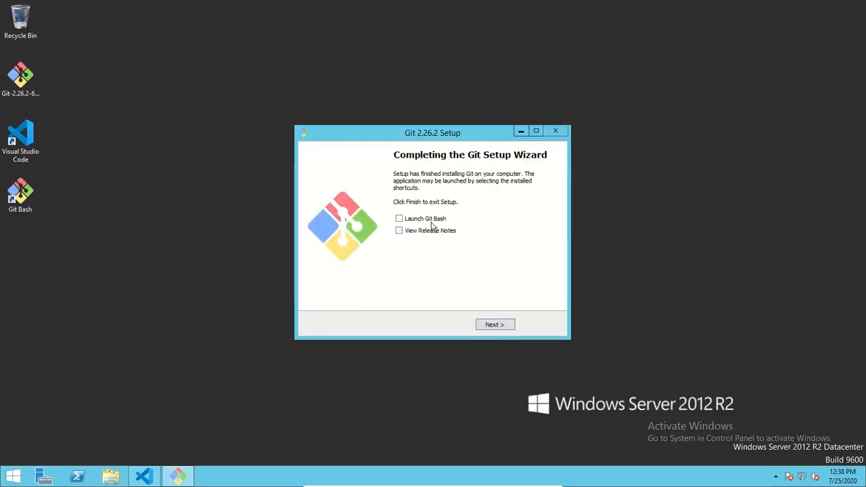
click(426, 218)
click(493, 323)
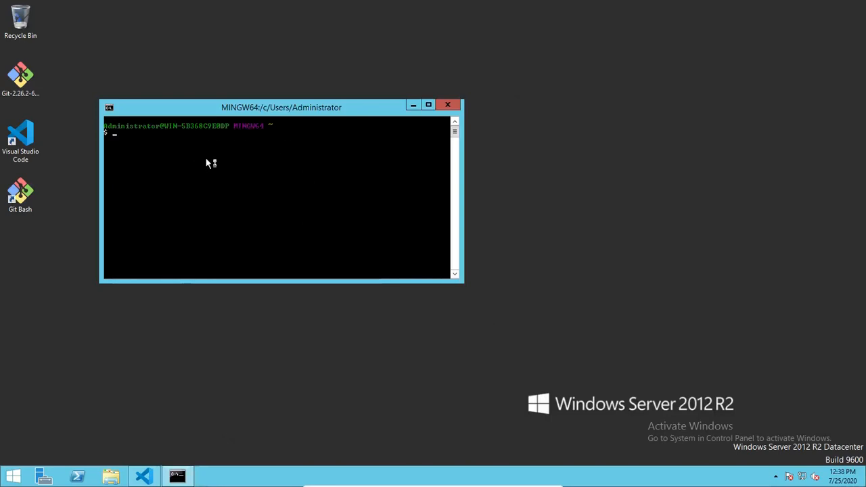
Check the installed Git version in Git Bash with git version, and close the terminal.
text(git vers)
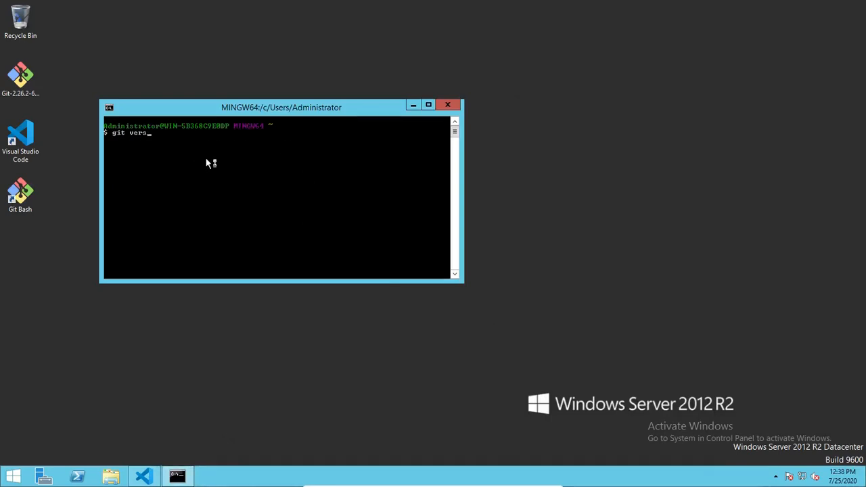
text(ion)
key(Return)
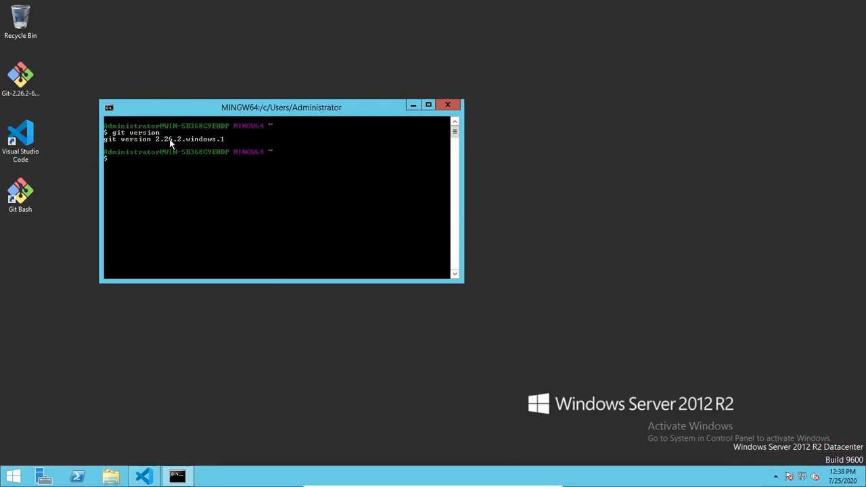
click(447, 106)
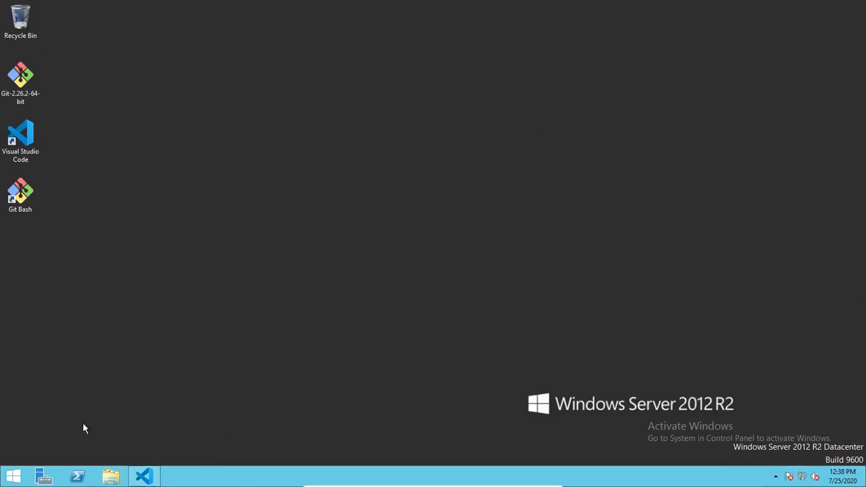
Switch to Windows PowerShell and check the installed Git version there with git version.
click(77, 476)
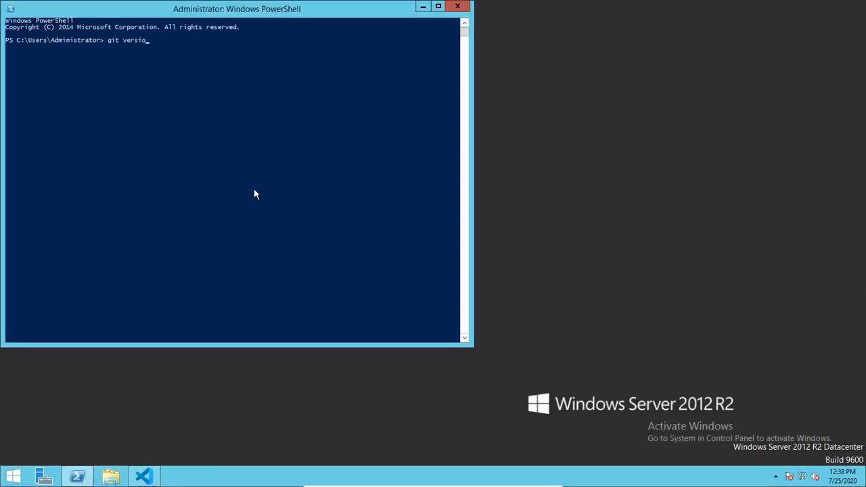
text(git version)
key(Return)
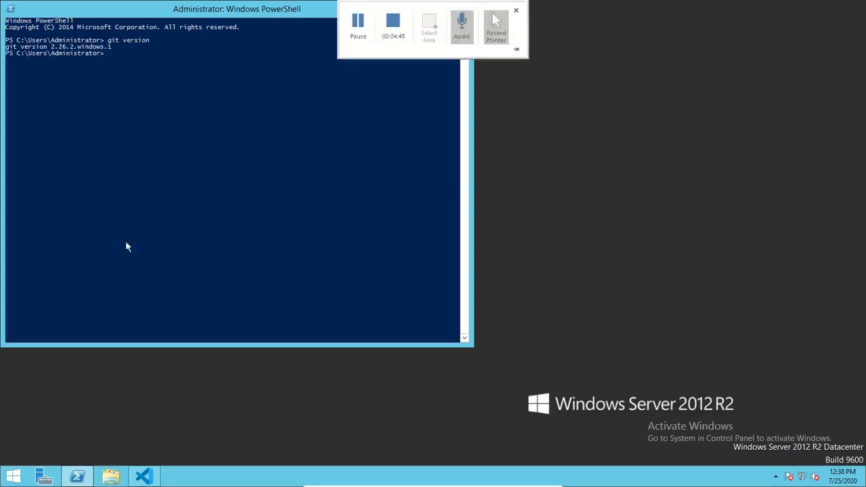
click(456, 7)
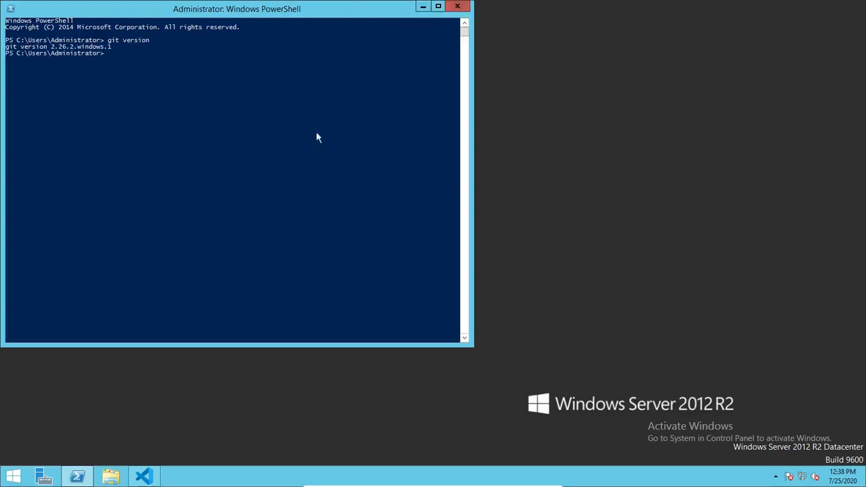